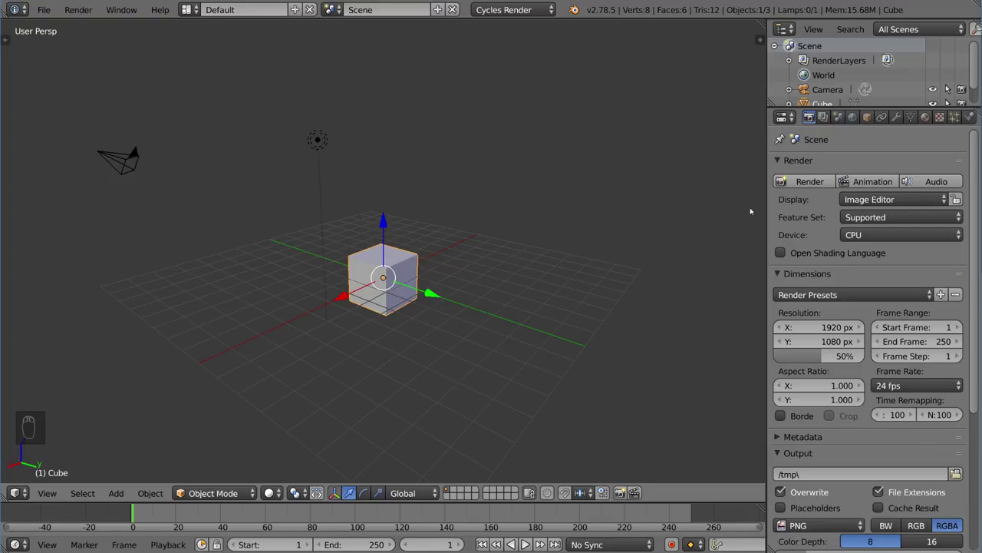
# - Select the lamp, then reselect the cube
pyautogui.rightClick(317, 141)
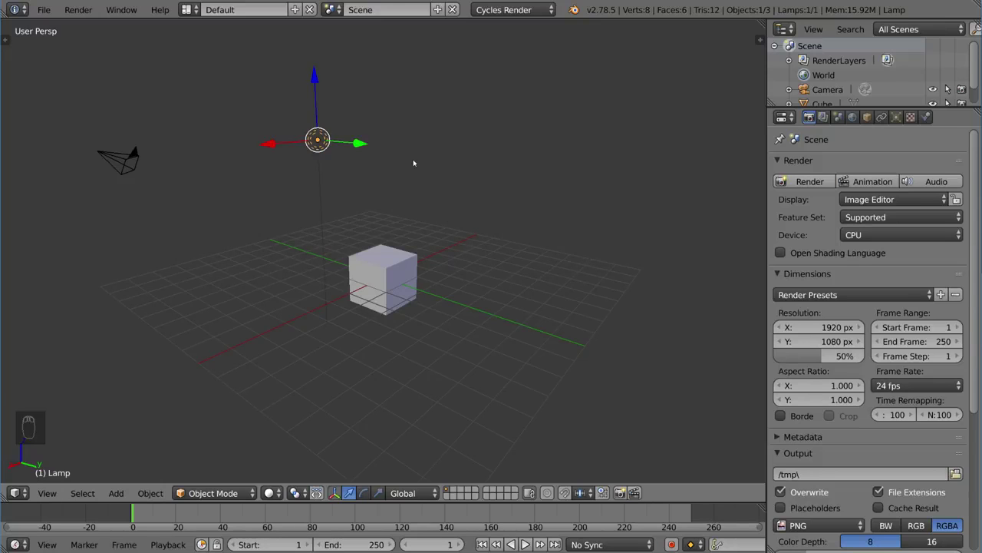
pyautogui.rightClick(398, 254)
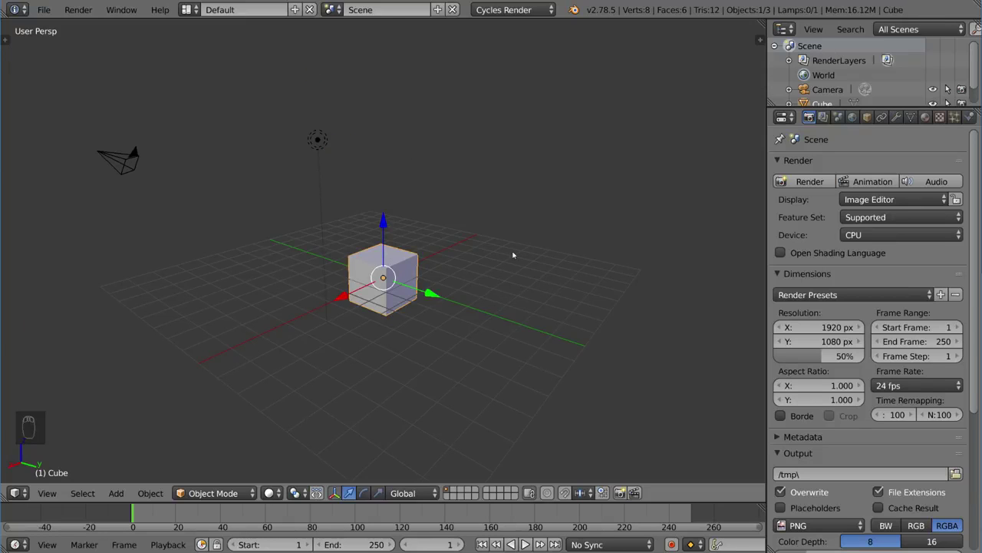
# - Change the cube's material surface from Diffuse BSDF to an Emission shader
pyautogui.click(925, 117)
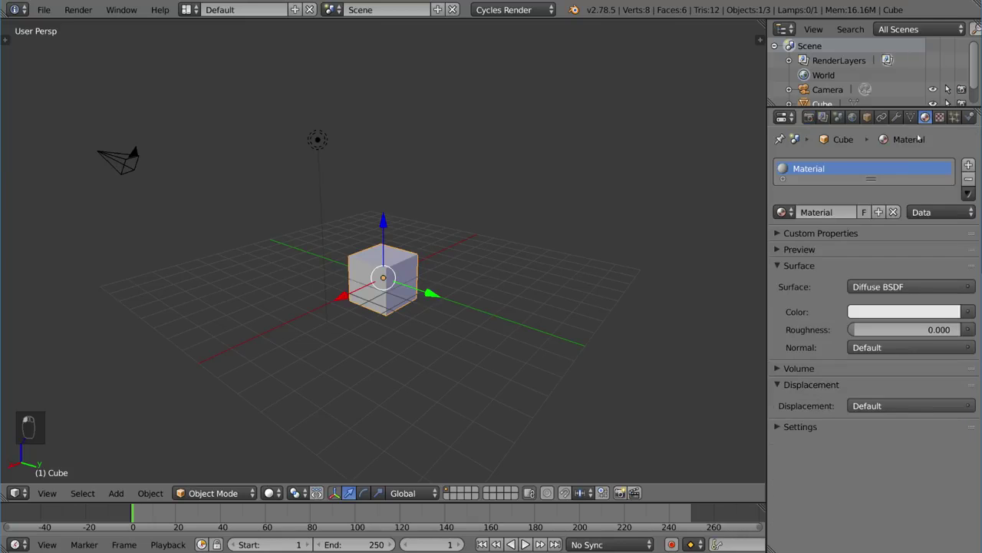
pyautogui.click(895, 287)
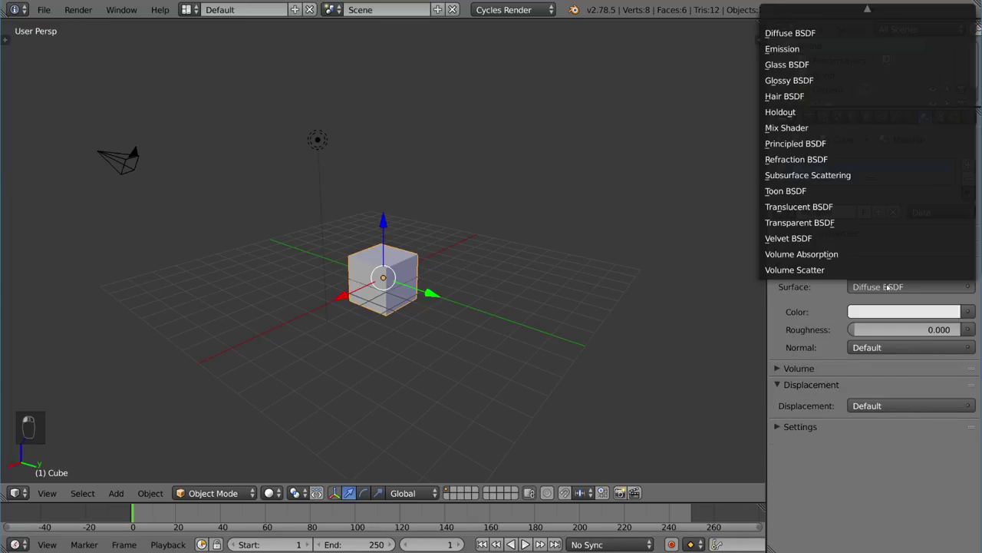
pyautogui.click(783, 49)
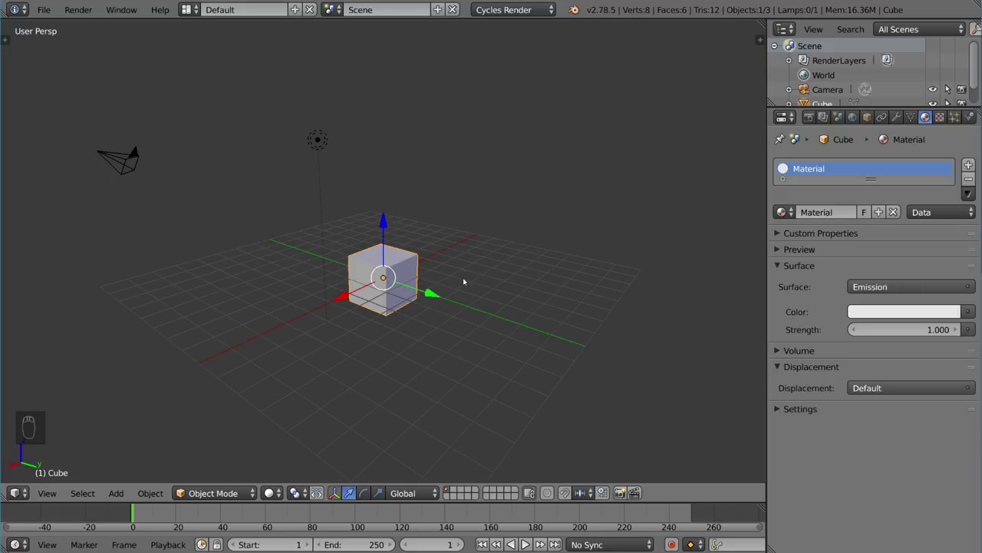
# - Add a plane at the origin and scale it up in Edit Mode
pyautogui.hotkey('shift', 'a')
pyautogui.hotkey('shift', 'a')
pyautogui.moveTo(444, 272)
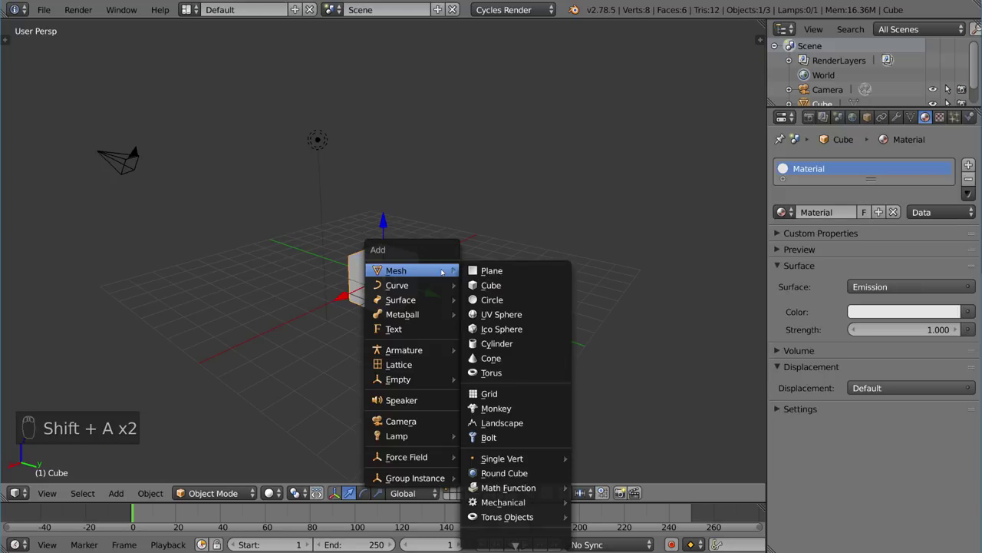
pyautogui.click(489, 270)
pyautogui.hotkey('alt', 'g')
pyautogui.press('Tab')
pyautogui.press('s')
pyautogui.click(637, 300)
pyautogui.press('Tab')
# - Lower the plane vertically under the cube and preview the glowing cube in rendered shading
pyautogui.press('g')
pyautogui.press('z')
pyautogui.click(516, 287)
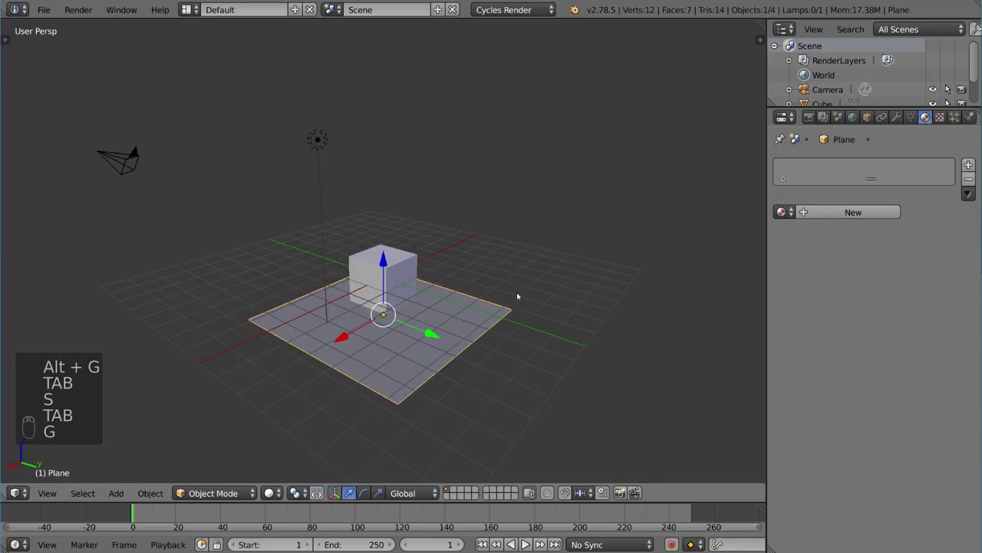
pyautogui.hotkey('shift', 'z')
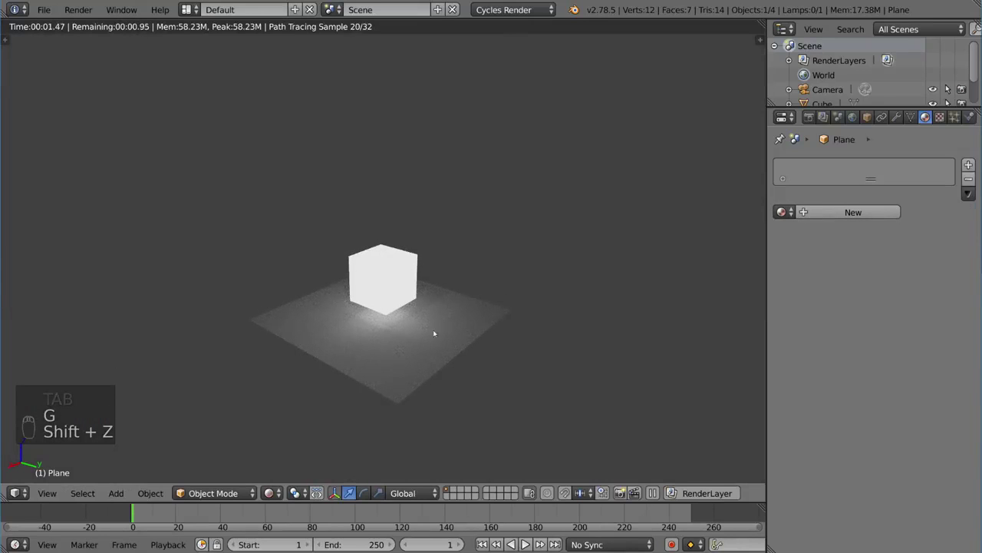
# - Return to solid shading, select the cube, and bring up its surface shader list
pyautogui.hotkey('shift', 'z')
pyautogui.rightClick(417, 263)
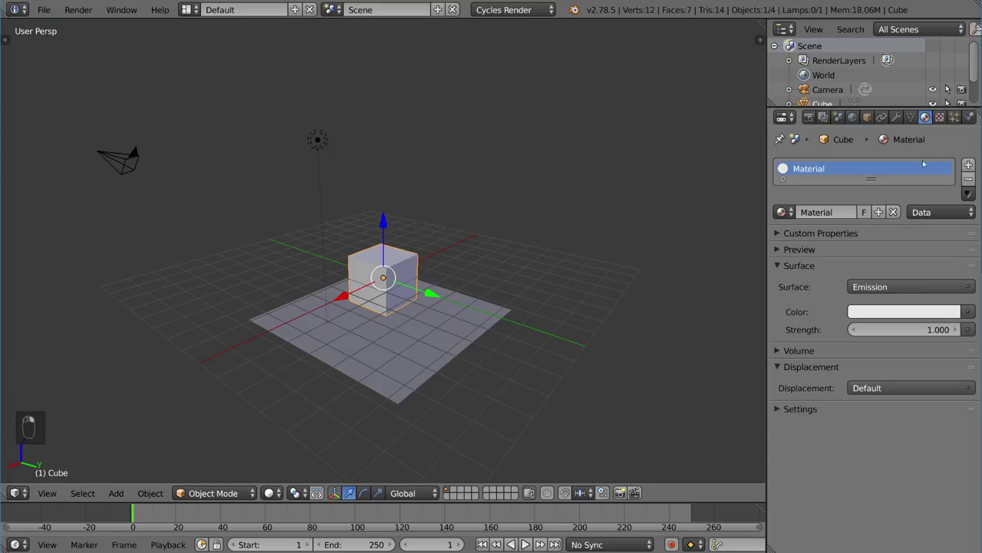
pyautogui.click(882, 286)
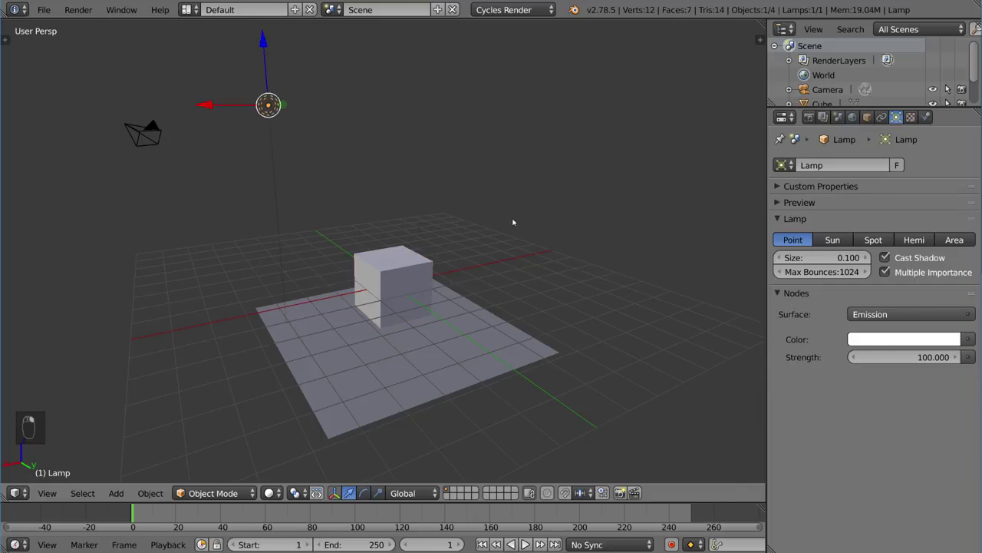
# - Preview the point lamp's lighting, move it beside the cube, and check the render again
pyautogui.hotkey('shift', 'z')
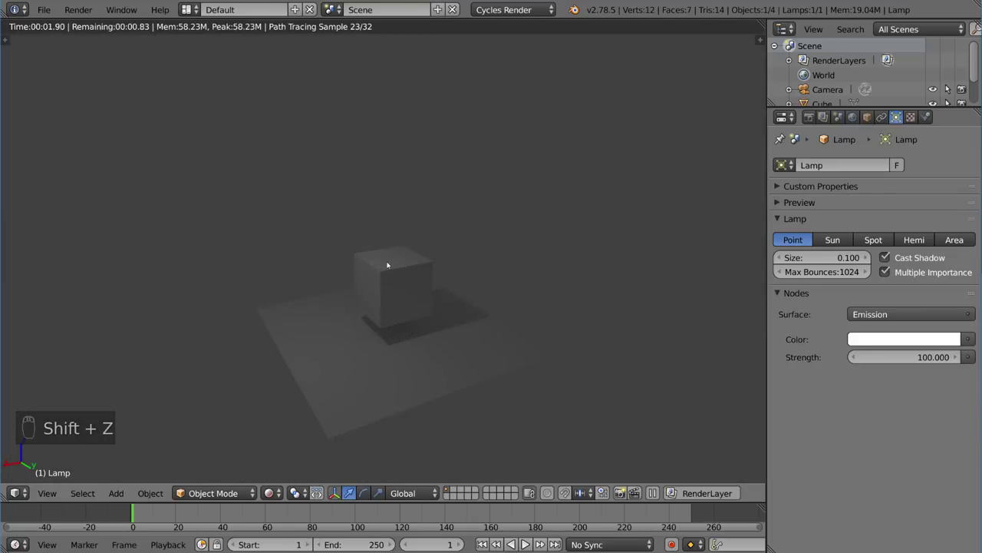
pyautogui.hotkey('shift', 'z')
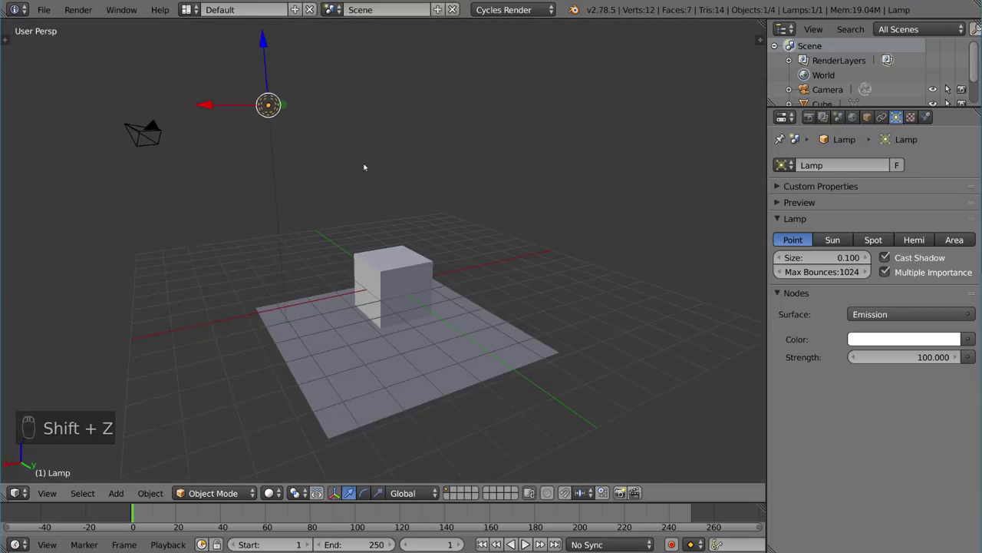
pyautogui.press('g')
pyautogui.click(541, 299)
pyautogui.hotkey('shift', 'z')
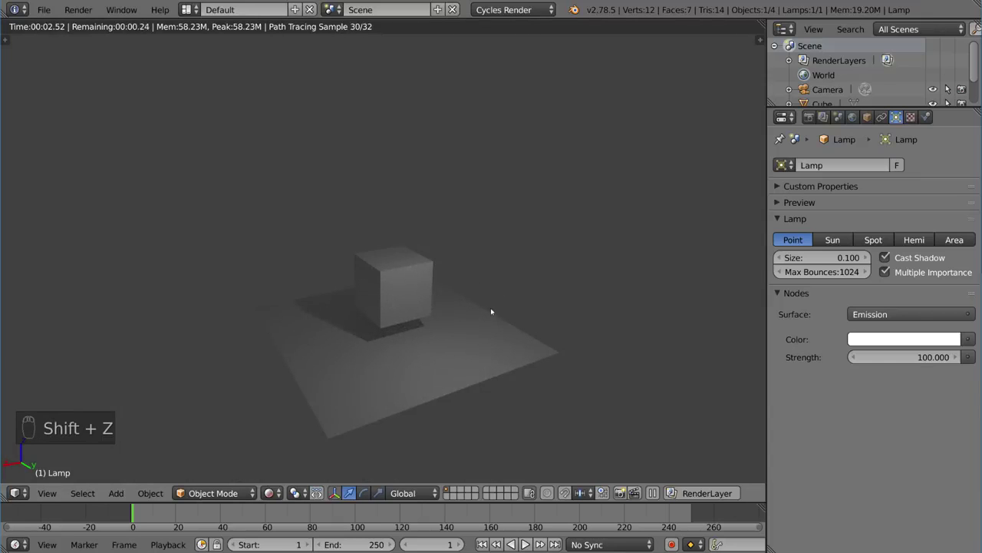
pyautogui.hotkey('shift', 'z')
pyautogui.hotkey('shift', 'z')
# - Reposition the point lamp twice more, comparing rendered shadows, then orbit around the scene
pyautogui.press('g')
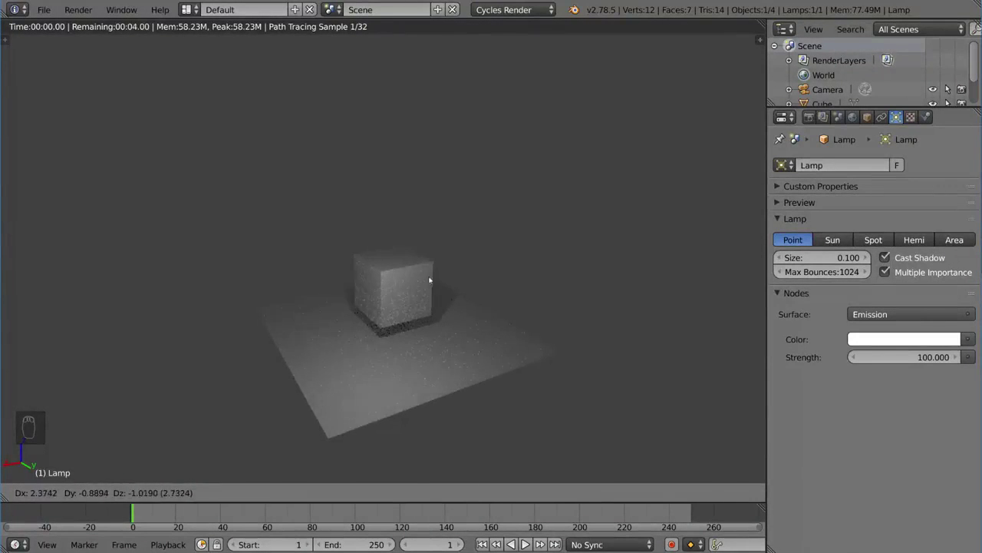
pyautogui.click(395, 210)
pyautogui.hotkey('shift', 'z')
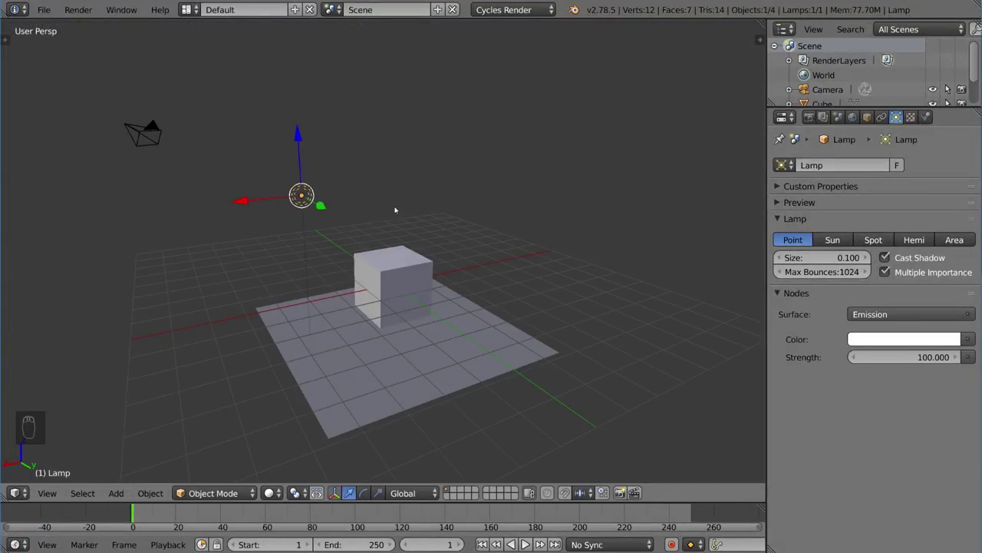
pyautogui.hotkey('shift', 'z')
pyautogui.press('g')
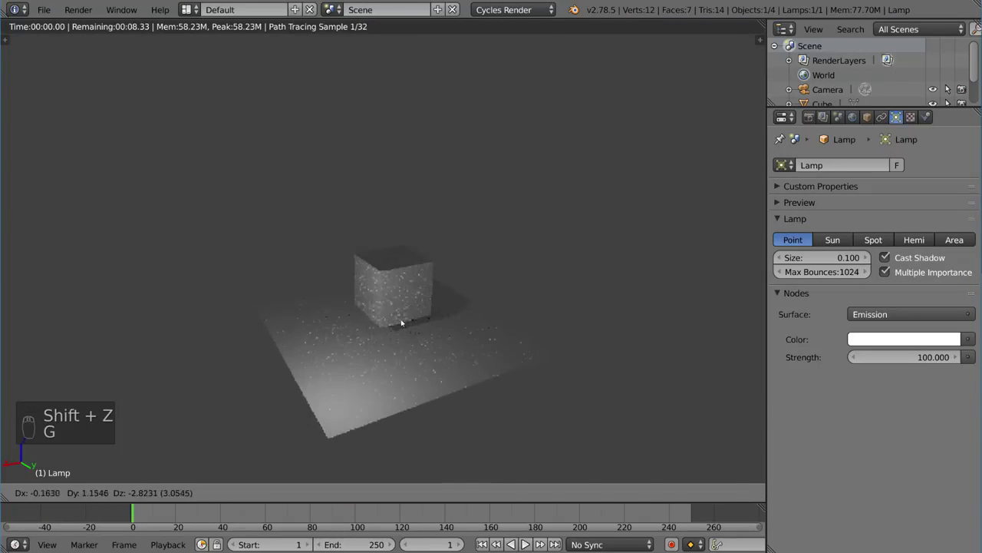
pyautogui.click(517, 379)
pyautogui.hotkey('shift', 'z')
pyautogui.moveTo(465, 292)
pyautogui.mouseDown(button='middle')
pyautogui.moveTo(397, 325)
pyautogui.moveTo(369, 323)
pyautogui.moveTo(430, 259)
pyautogui.moveTo(356, 248)
pyautogui.moveTo(345, 259)
pyautogui.moveTo(252, 209)
pyautogui.moveTo(286, 224)
pyautogui.mouseUp(button='middle')
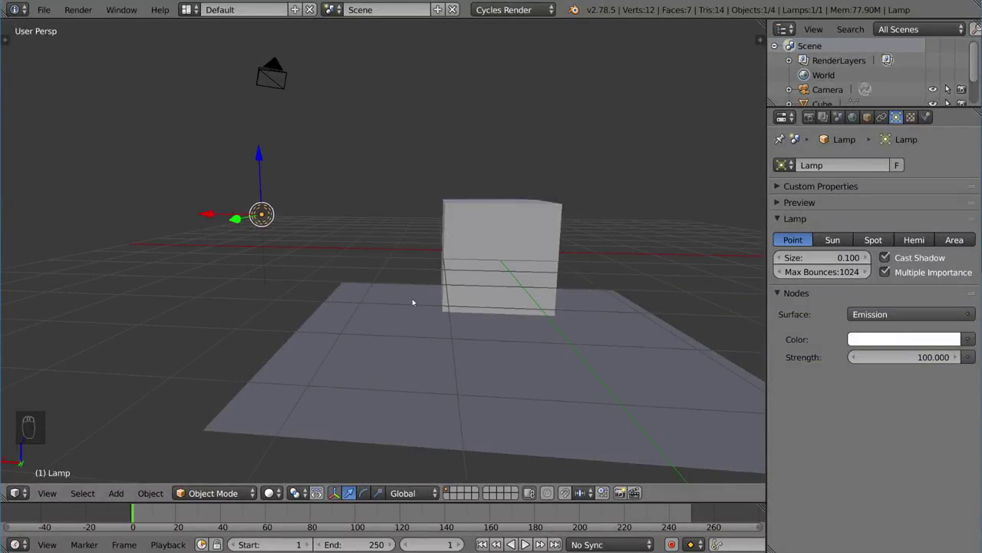
# - Make the lamp a Sun lamp, raise it near the camera, and preview it rendered
pyautogui.click(832, 239)
pyautogui.scroll(-2, 489, 212)
pyautogui.moveTo(489, 212); pyautogui.dragTo(488, 211, button='middle')
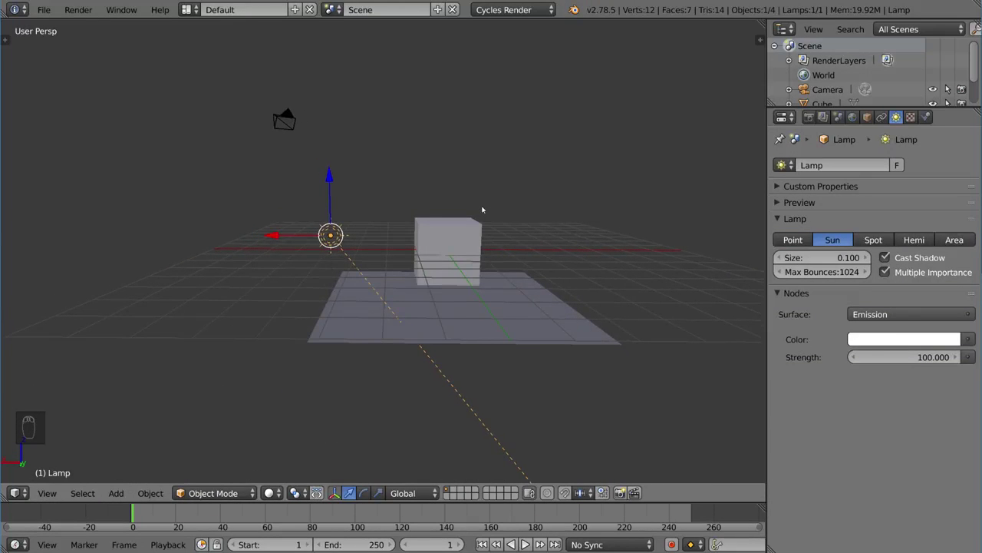
pyautogui.press('g')
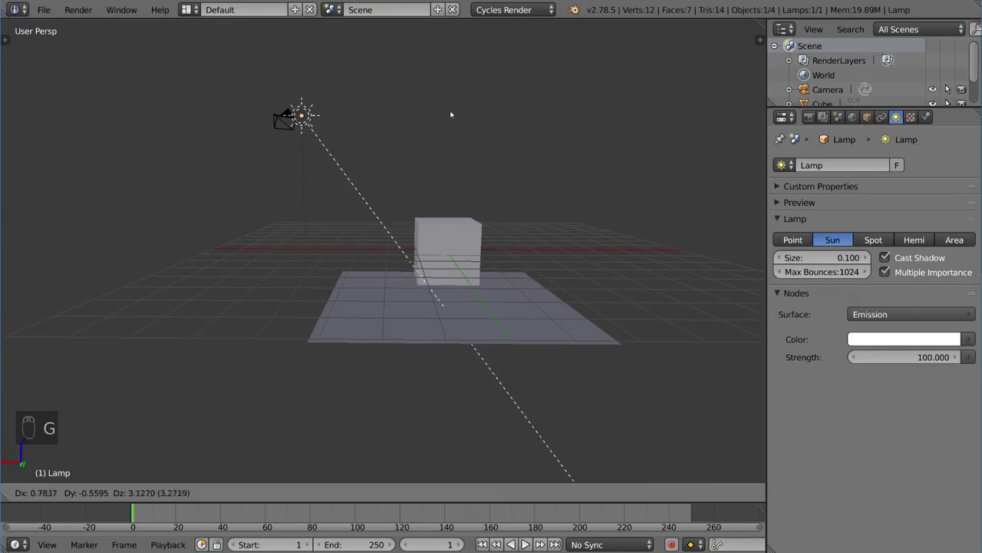
pyautogui.click(454, 79)
pyautogui.hotkey('shift', 'z')
pyautogui.moveTo(471, 176); pyautogui.dragTo(455, 127, button='middle')
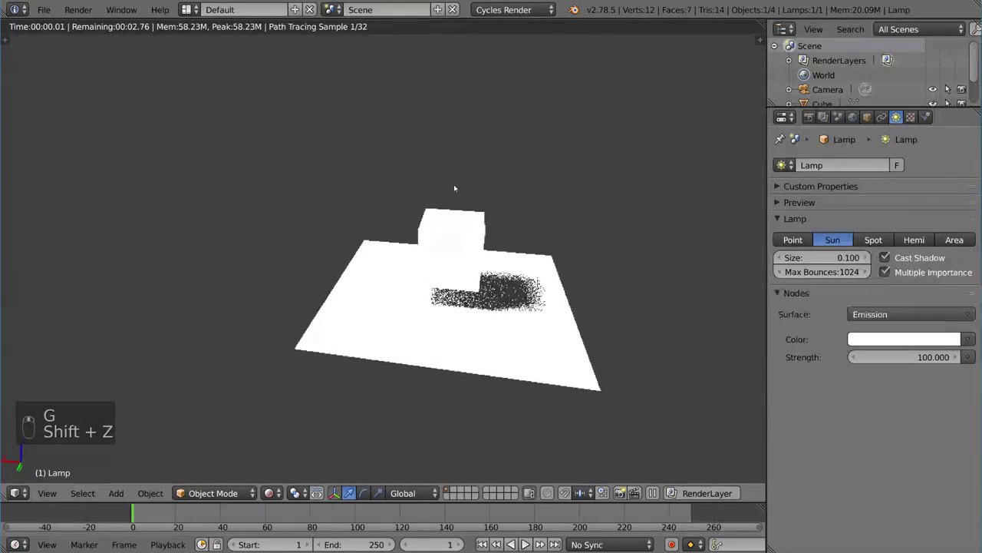
# - Set the sun lamp's Strength to 1 and orbit to inspect the render
pyautogui.click(921, 365)
pyautogui.write('1')
pyautogui.press('Return')
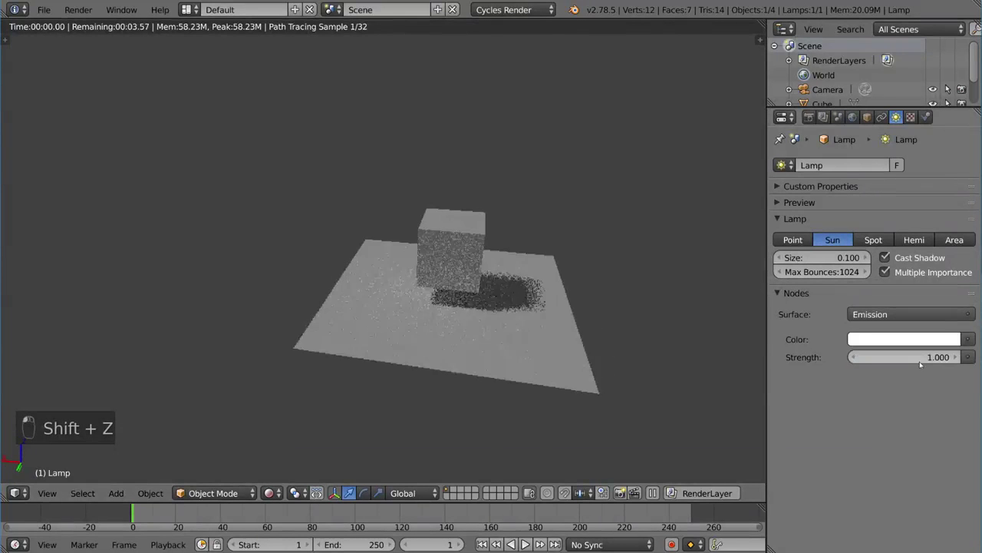
pyautogui.moveTo(532, 247); pyautogui.dragTo(579, 244, button='middle')
pyautogui.moveTo(484, 233)
pyautogui.mouseDown(button='middle')
pyautogui.moveTo(511, 235)
pyautogui.moveTo(492, 246)
pyautogui.moveTo(441, 228)
pyautogui.moveTo(469, 241)
pyautogui.moveTo(452, 259)
pyautogui.moveTo(380, 223)
pyautogui.moveTo(309, 164)
pyautogui.mouseUp(button='middle')
# - Move the sun lamp down near the cube and preview its rendered lighting
pyautogui.hotkey('shift', 'z')
pyautogui.hotkey('shift', 'z')
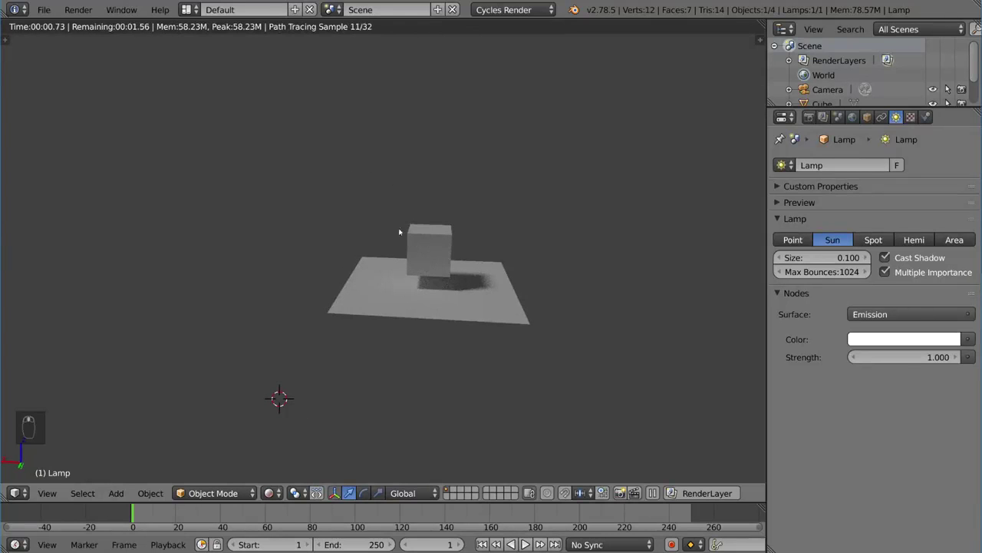
pyautogui.hotkey('shift', 'z')
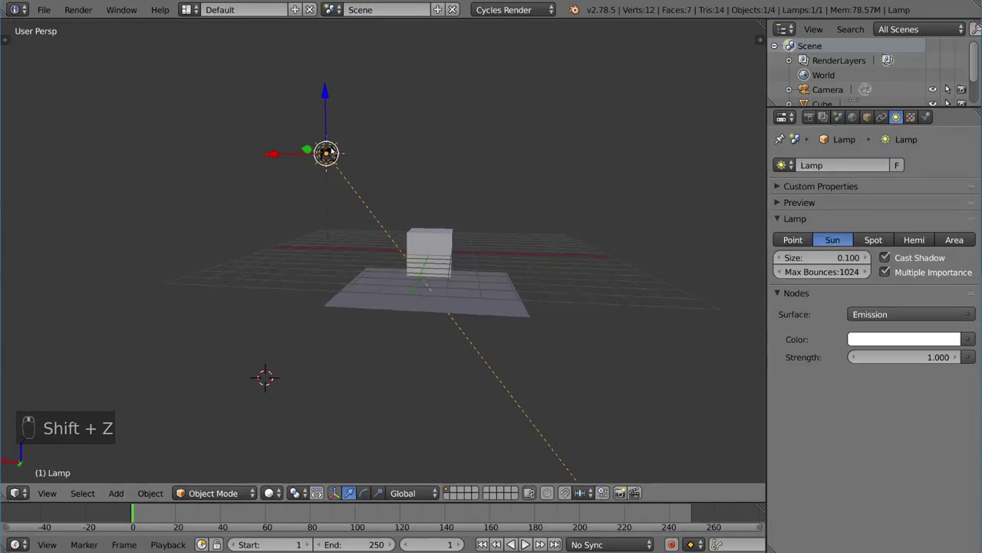
pyautogui.press('g')
pyautogui.click(488, 332)
pyautogui.moveTo(488, 331)
pyautogui.mouseDown(button='middle')
pyautogui.moveTo(427, 314)
pyautogui.moveTo(500, 316)
pyautogui.moveTo(460, 306)
pyautogui.moveTo(492, 302)
pyautogui.mouseUp(button='middle')
pyautogui.press('g')
pyautogui.click(482, 312)
pyautogui.hotkey('shift', 'z')
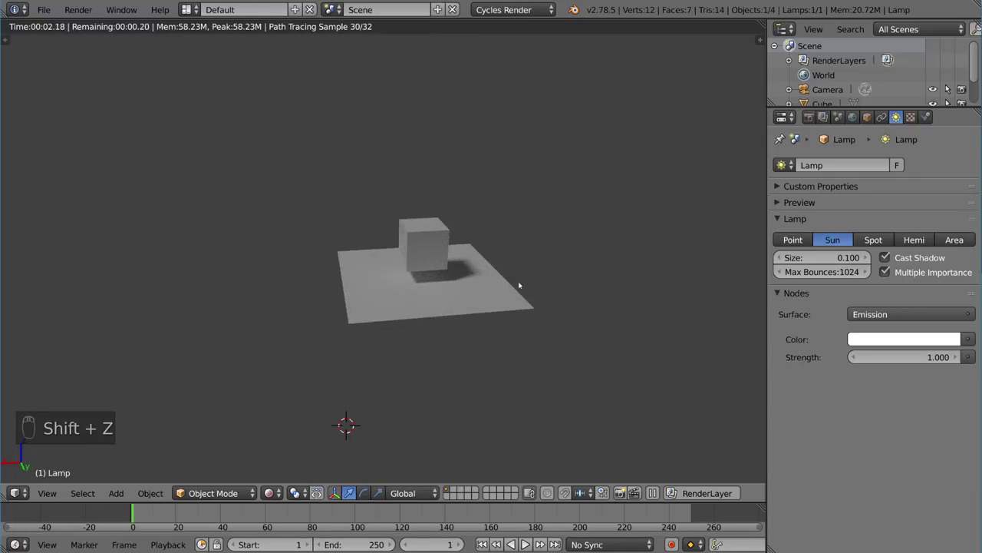
# - Try several sun lamp positions to the right and left, checking each in rendered shading
pyautogui.press('g')
pyautogui.click(553, 256)
pyautogui.press('g')
pyautogui.click(379, 208)
pyautogui.hotkey('shift', 'z')
pyautogui.hotkey('shift', 'z')
pyautogui.press('g')
pyautogui.hotkey('shift', 'z')
pyautogui.click(534, 372)
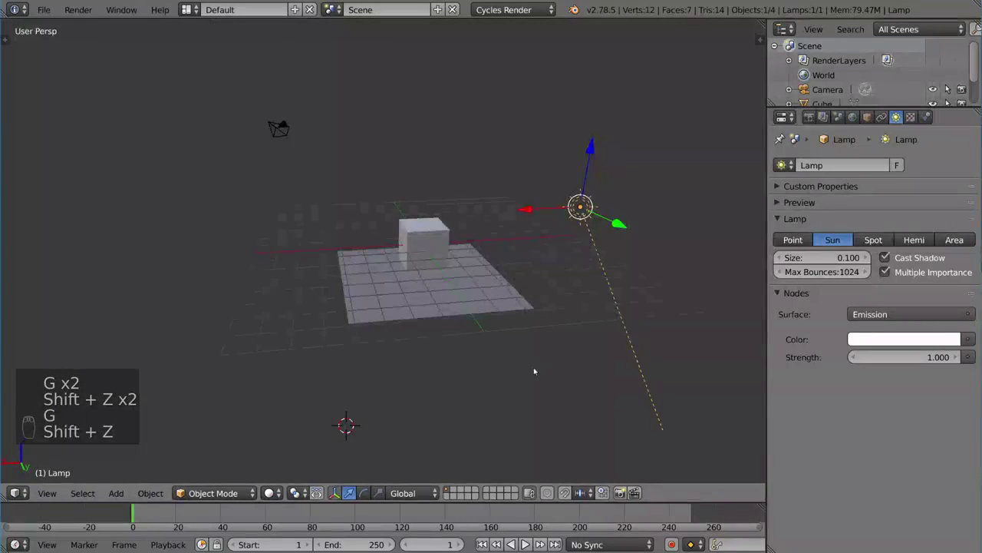
pyautogui.hotkey('shift', 'z')
pyautogui.press('g')
pyautogui.click(314, 167)
pyautogui.hotkey('shift', 'z')
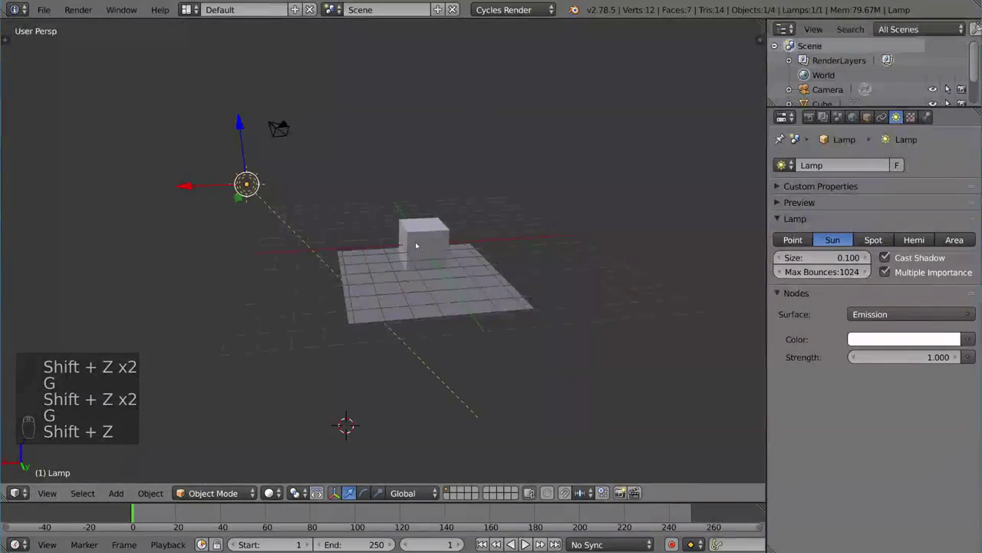
pyautogui.hotkey('shift', 'z')
# - Rotate the sun lamp to a new angle so the cube's shadow falls across the plane
pyautogui.press('r')
pyautogui.press('r')
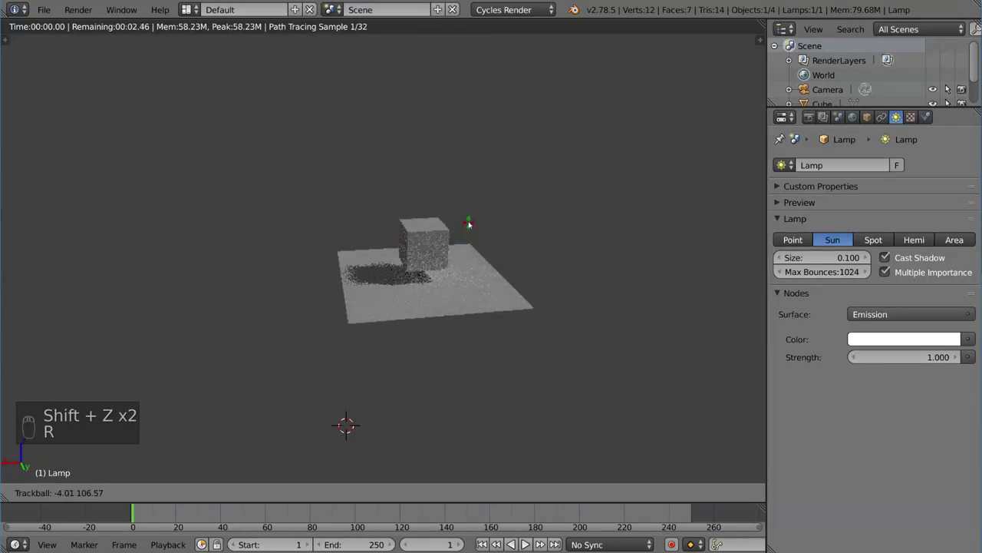
pyautogui.click(469, 324)
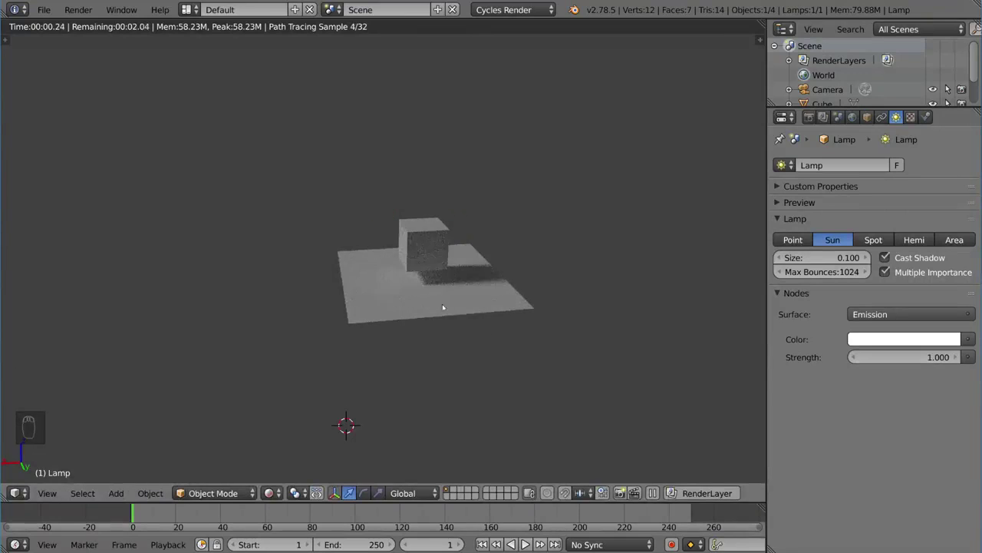
pyautogui.hotkey('shift', 'z')
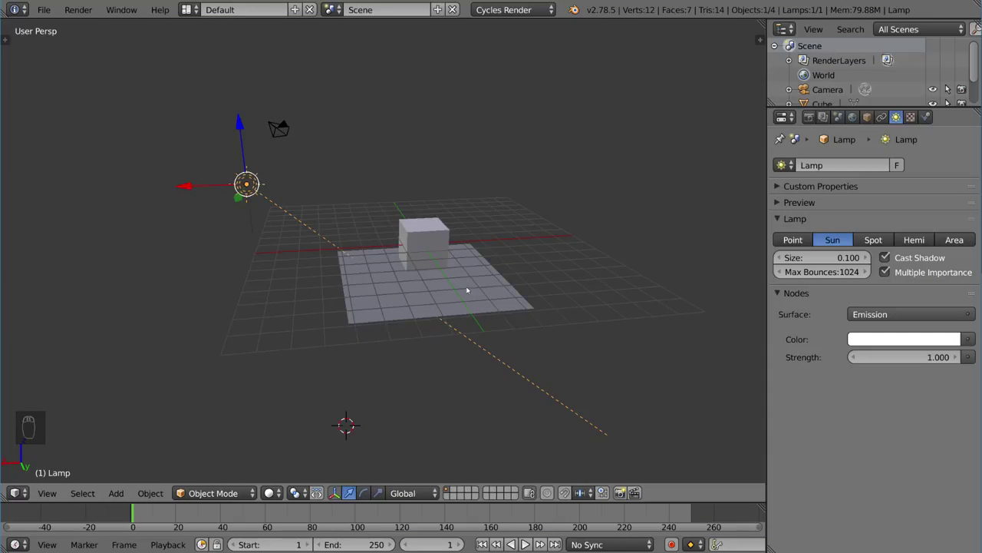
pyautogui.moveTo(467, 290); pyautogui.dragTo(375, 281, button='middle')
# - Place the sun lamp at a new spot above the cube and orbit to a frontal view
pyautogui.press('g')
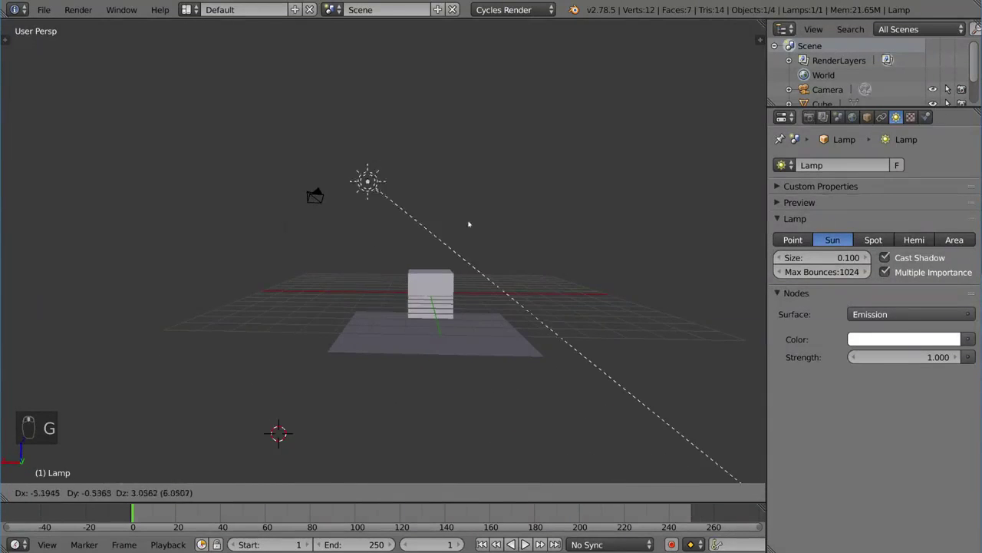
pyautogui.click(522, 272)
pyautogui.moveTo(522, 273); pyautogui.dragTo(488, 280, button='middle')
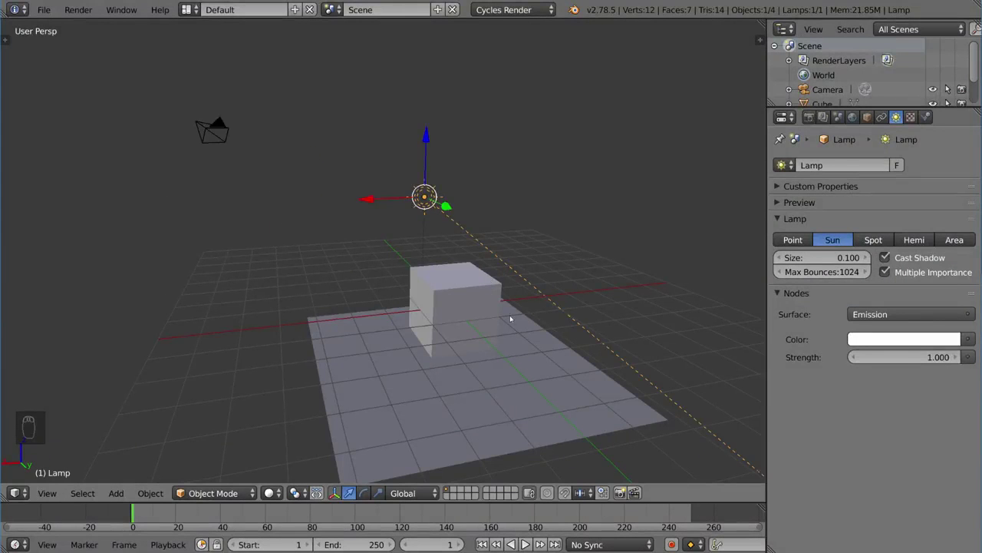
pyautogui.scroll(-3, 491, 311)
pyautogui.moveTo(466, 302); pyautogui.dragTo(600, 263, button='middle')
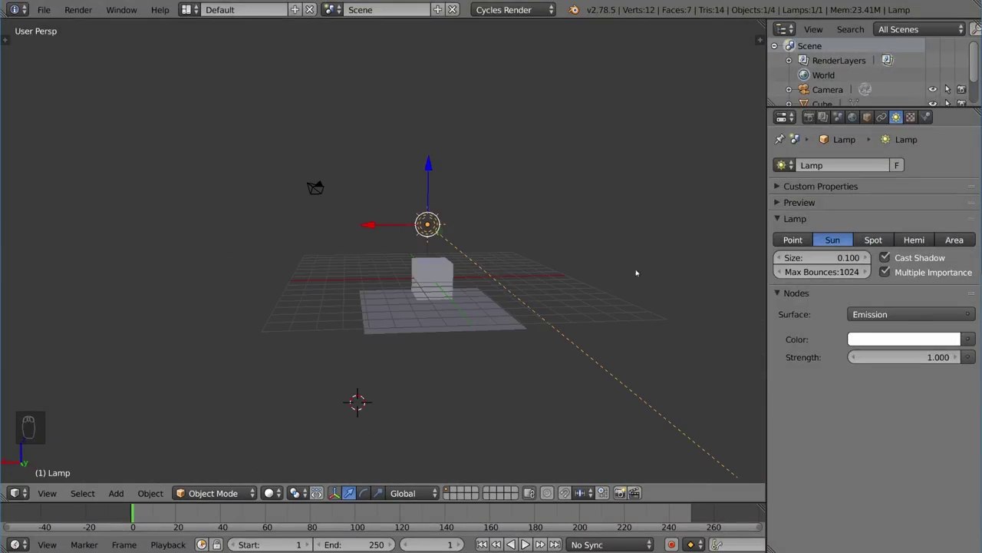
# - Make the lamp a Spot lamp, reposition it, and preview its rendered lighting
pyautogui.click(874, 240)
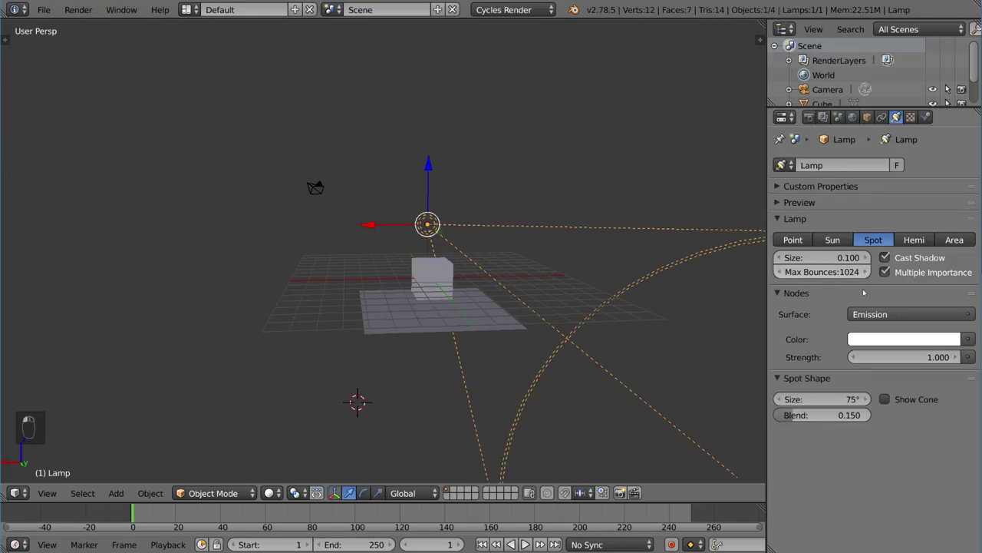
pyautogui.moveTo(669, 310); pyautogui.dragTo(625, 304, button='middle')
pyautogui.press('g')
pyautogui.click(535, 293)
pyautogui.moveTo(534, 293); pyautogui.dragTo(765, 301, button='middle')
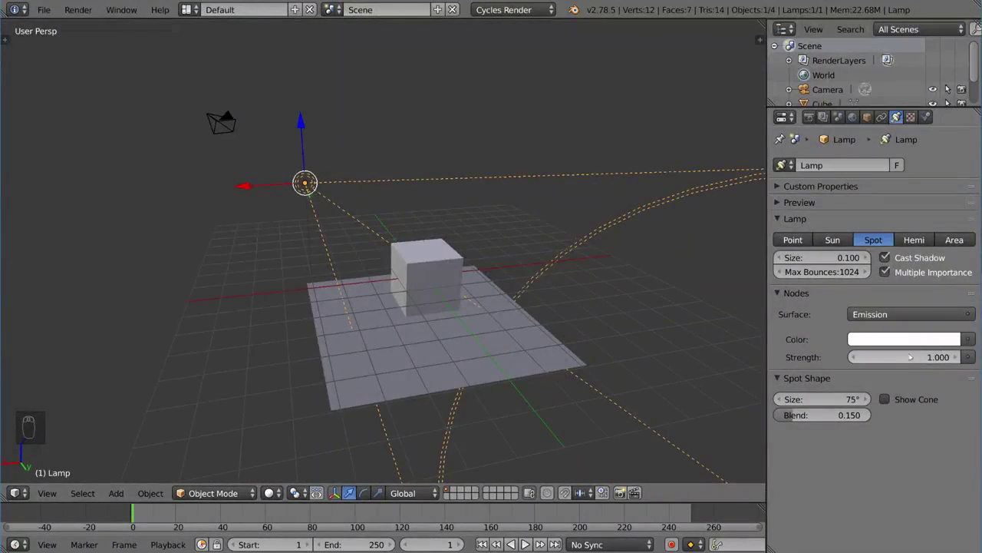
pyautogui.hotkey('shift', 'z')
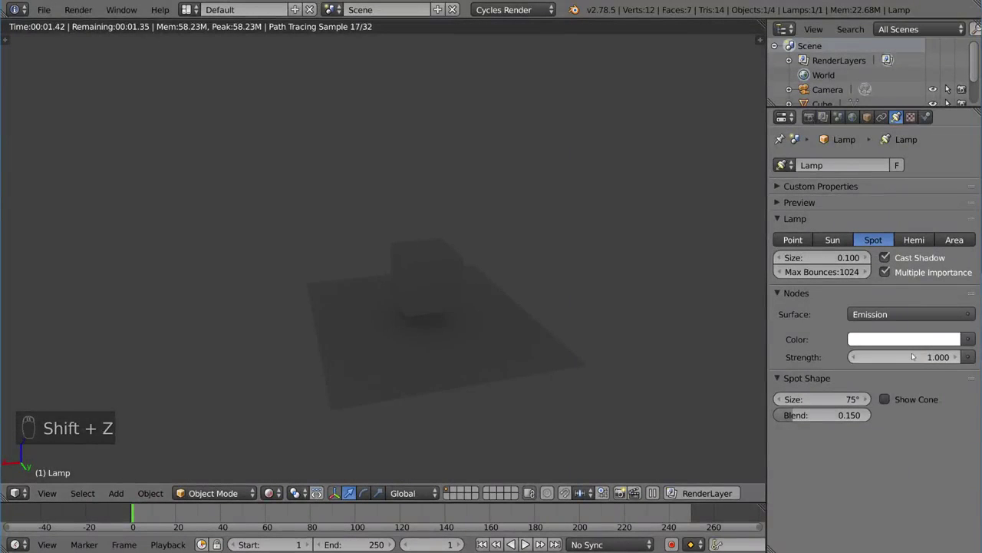
# - Set the spot lamp's Strength to 100 and rotate it so its light falls beside the cube
pyautogui.click(912, 356)
pyautogui.write('100')
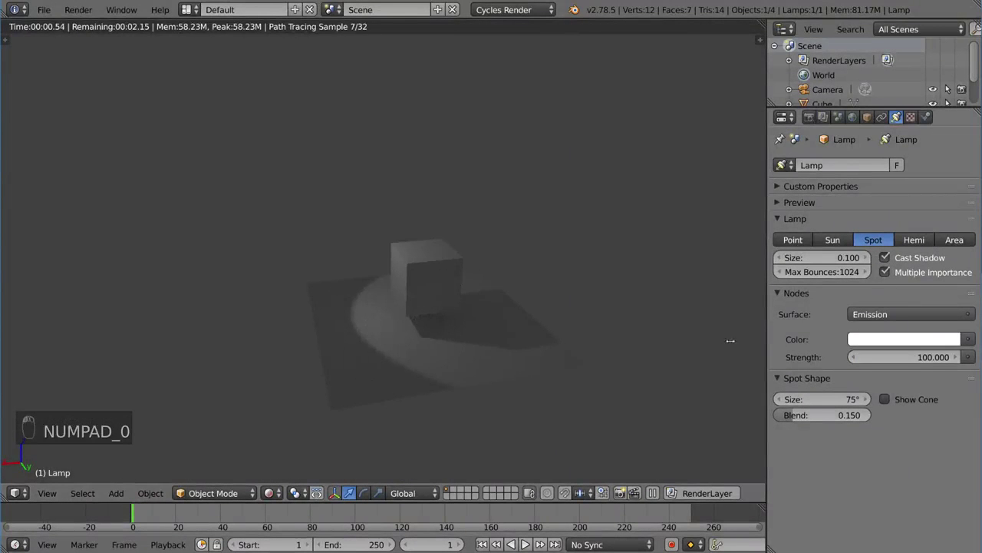
pyautogui.click(588, 232)
pyautogui.press('r')
pyautogui.press('r')
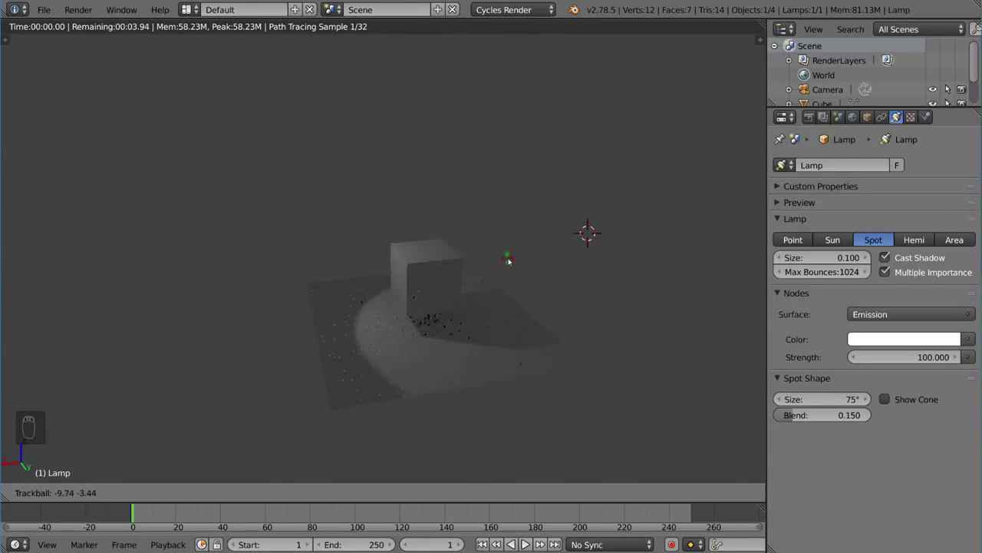
pyautogui.click(510, 261)
pyautogui.hotkey('shift', 'z')
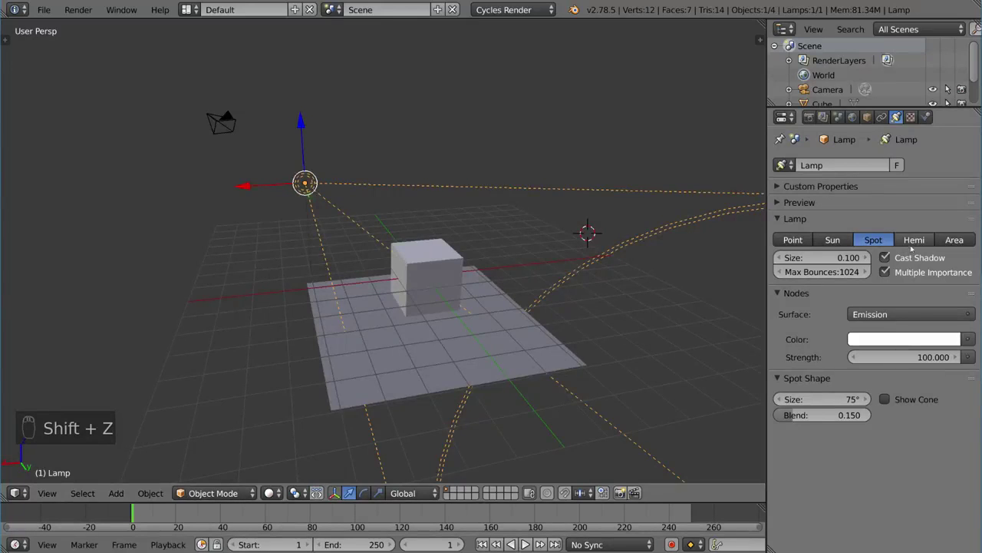
# - Switch the lamp to Hemi and preview its rendered lighting from a lower view
pyautogui.click(913, 240)
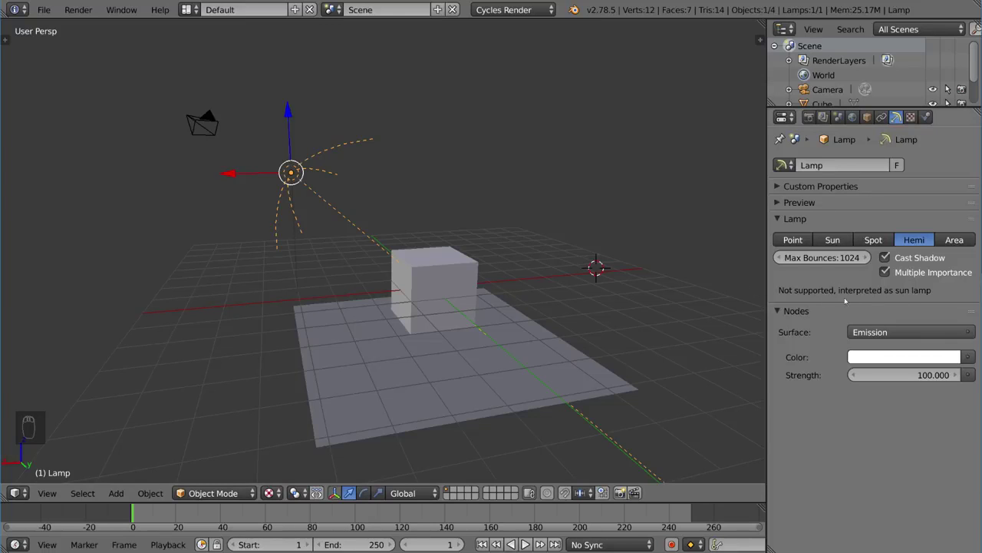
pyautogui.moveTo(437, 345); pyautogui.dragTo(434, 315, button='middle')
pyautogui.hotkey('shift', 'z')
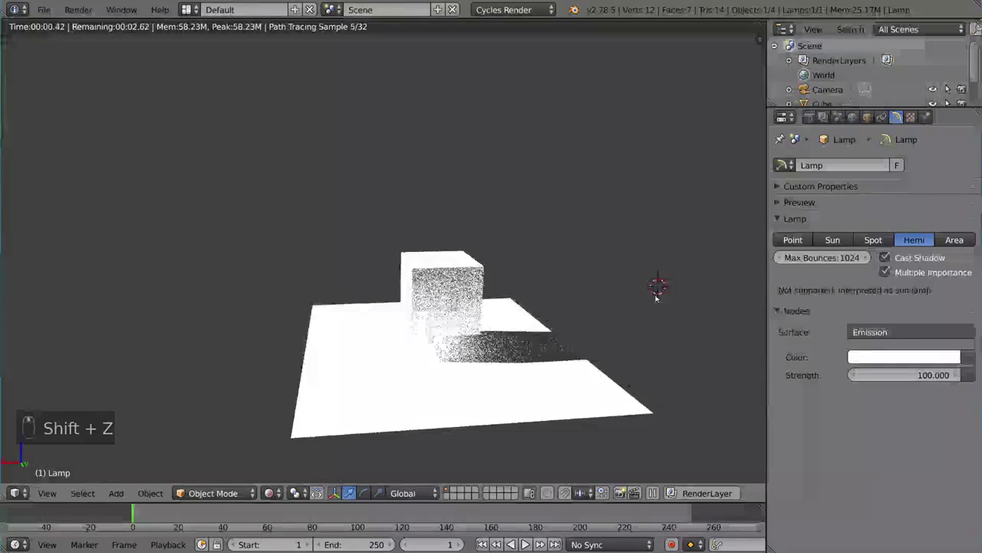
pyautogui.hotkey('shift', 'z')
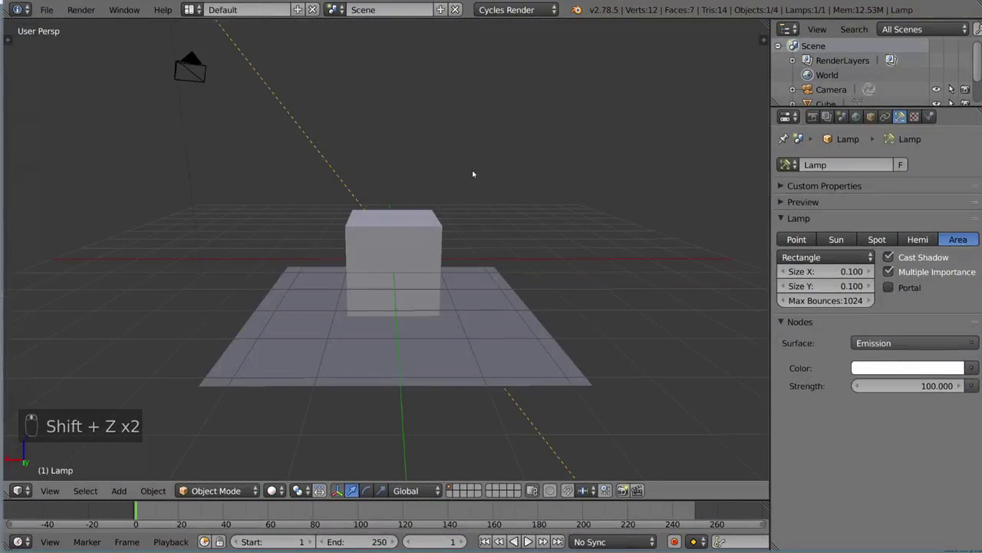
# - Preview the area lamp rendered and move it in steps close to the cube
pyautogui.moveTo(471, 174)
pyautogui.mouseDown(button='middle')
pyautogui.moveTo(491, 199)
pyautogui.moveTo(445, 219)
pyautogui.mouseUp(button='middle')
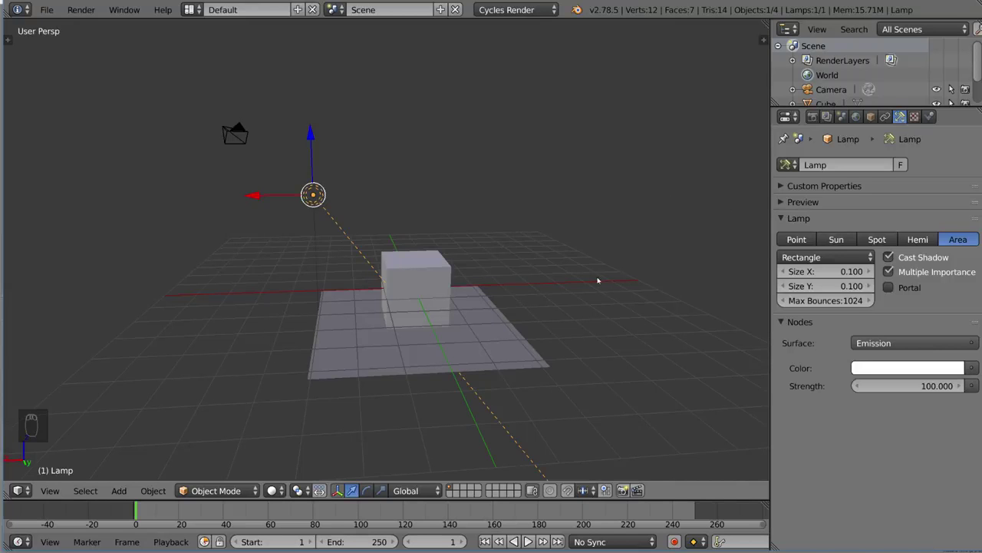
pyautogui.hotkey('shift', 'z')
pyautogui.press('g')
pyautogui.click(495, 323)
pyautogui.press('g')
pyautogui.click(527, 338)
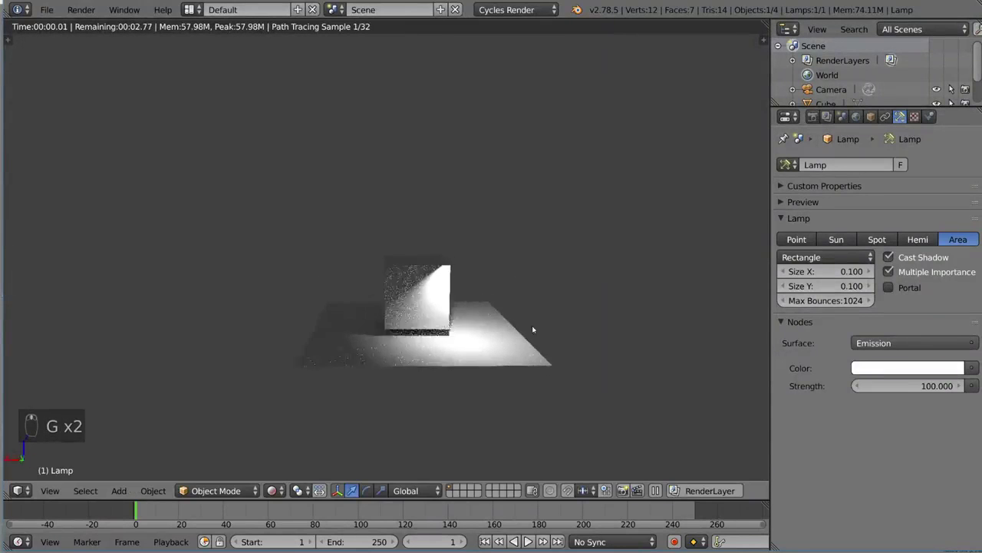
pyautogui.press('g')
pyautogui.click(517, 345)
# - Rotate the area lamp to shine onto the cube's side
pyautogui.scroll(4, 541, 340)
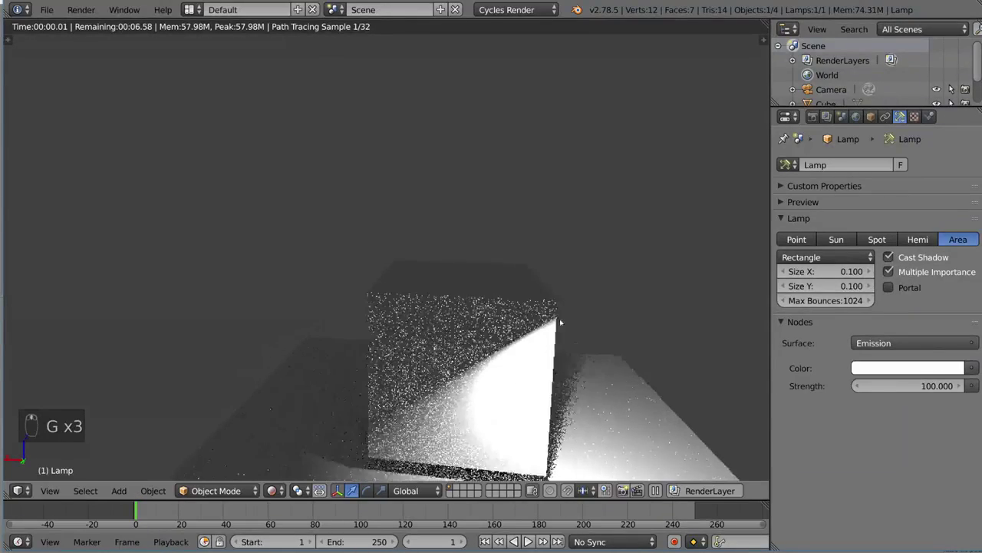
pyautogui.moveTo(556, 316); pyautogui.dragTo(544, 289, button='middle')
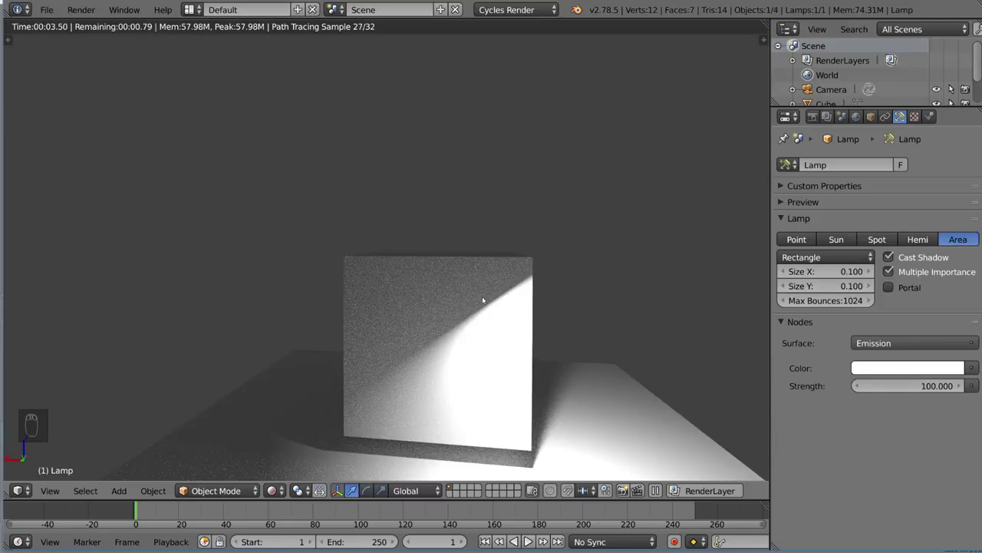
pyautogui.hotkey('shift', 'z')
pyautogui.press('r')
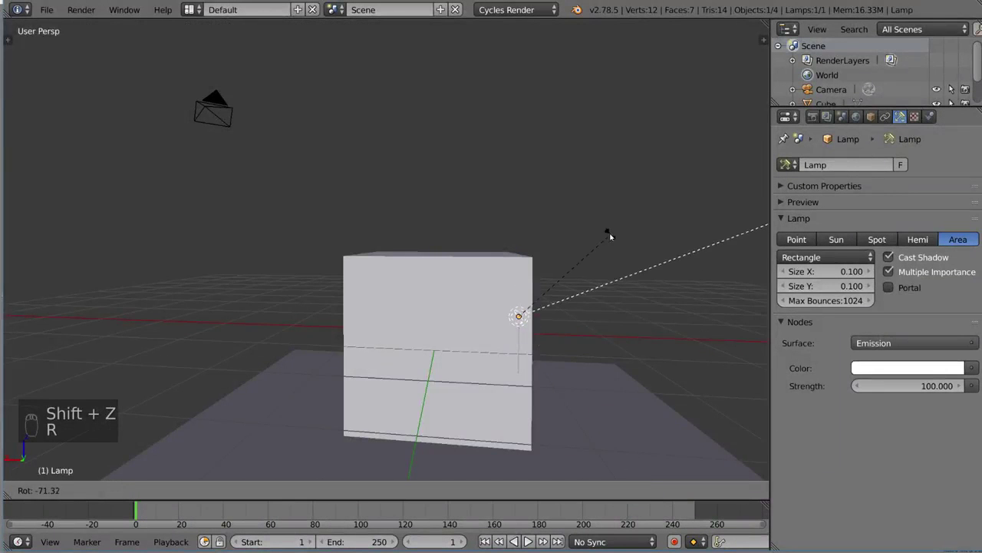
pyautogui.click(547, 198)
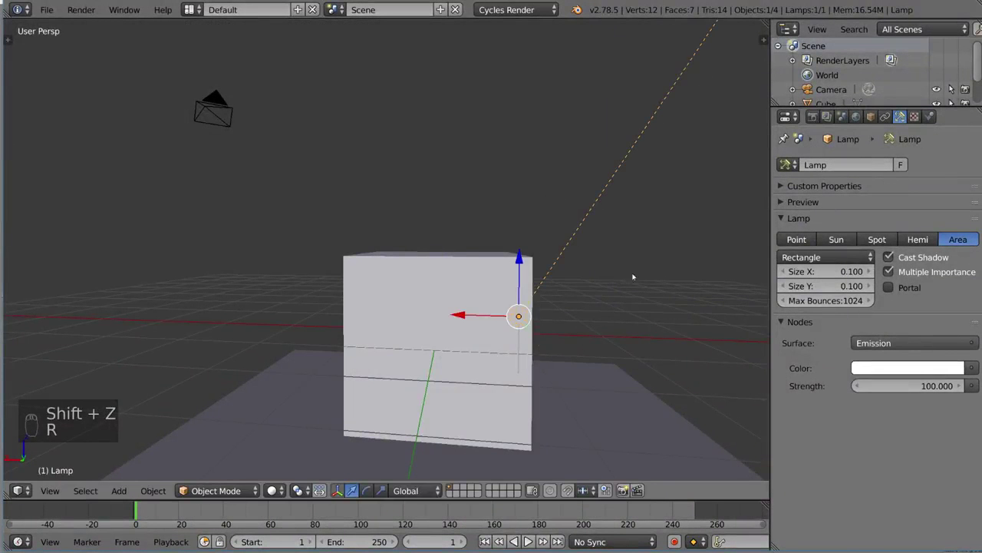
# - Switch the lamp to Spot and narrow its cone size
pyautogui.click(877, 239)
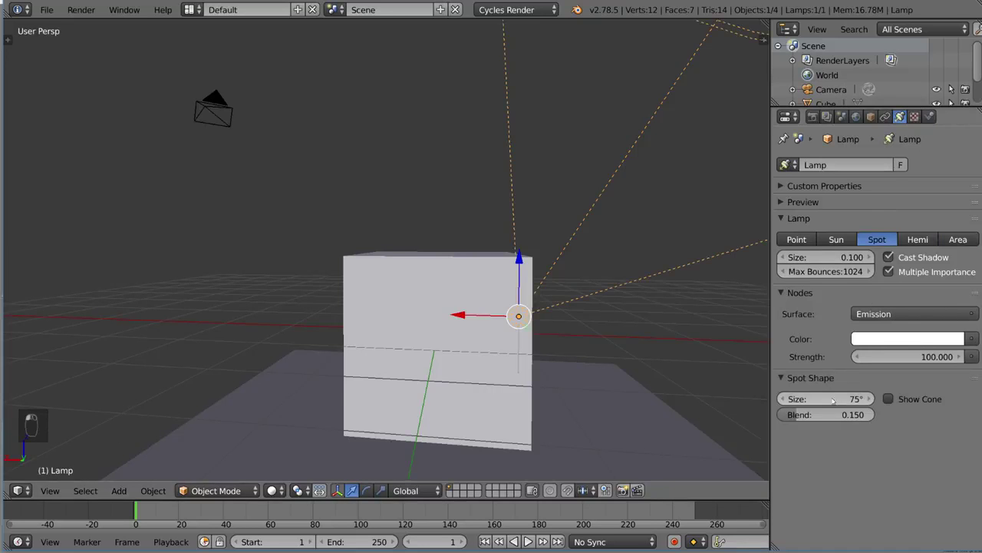
pyautogui.scroll(-8, 494, 259)
pyautogui.moveTo(494, 259)
pyautogui.mouseDown(button='middle')
pyautogui.moveTo(499, 276)
pyautogui.moveTo(509, 247)
pyautogui.moveTo(462, 237)
pyautogui.moveTo(491, 248)
pyautogui.mouseUp(button='middle')
pyautogui.moveTo(827, 399); pyautogui.dragTo(809, 398)
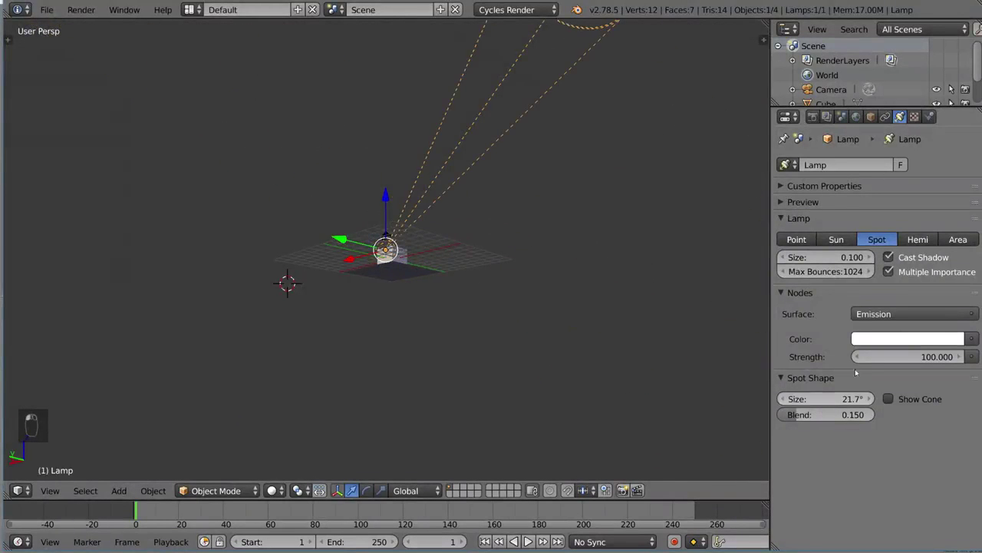
# - Change the lamp back to Area, move it up and left, and aim it downward
pyautogui.click(957, 239)
pyautogui.scroll(5, 498, 256)
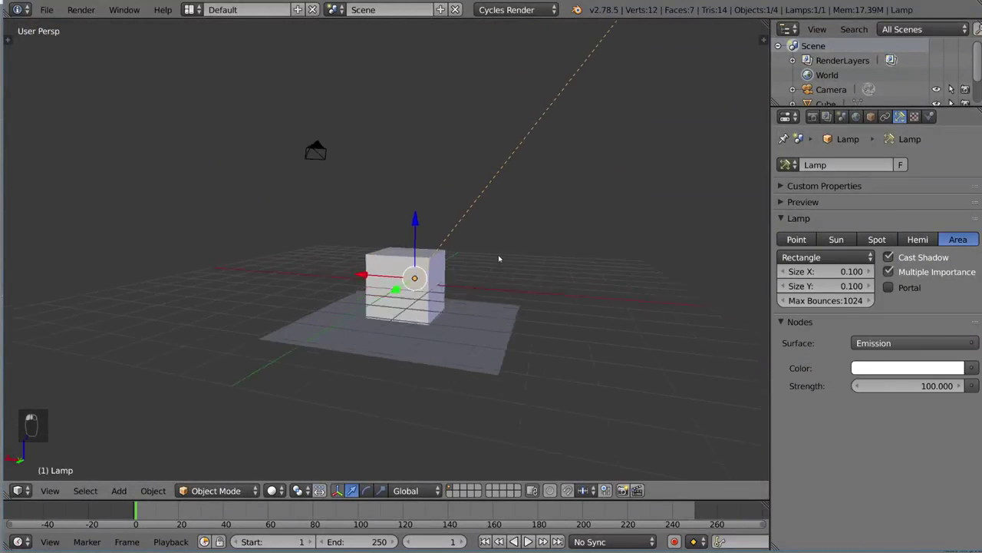
pyautogui.moveTo(502, 257); pyautogui.dragTo(535, 302, button='middle')
pyautogui.press('g')
pyautogui.press('r')
pyautogui.click(474, 270)
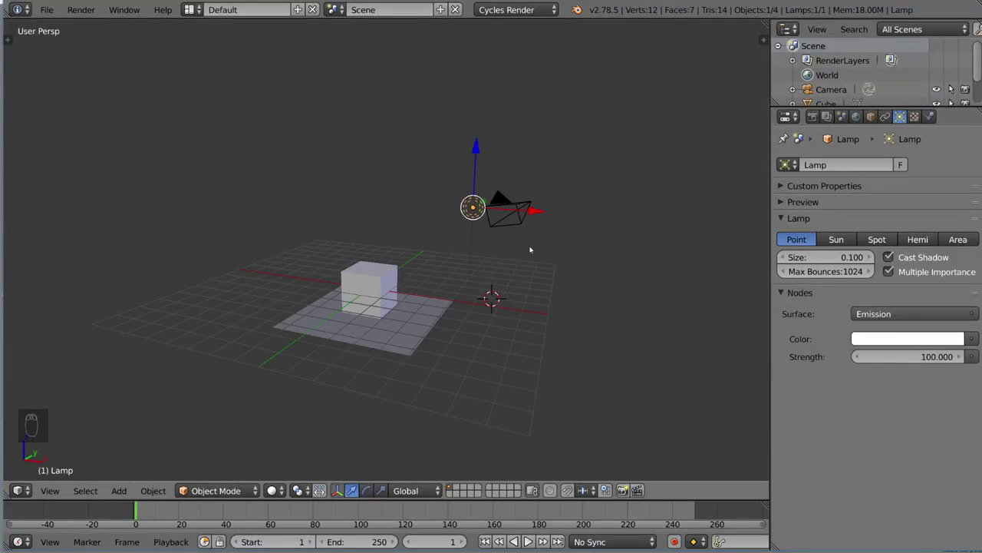